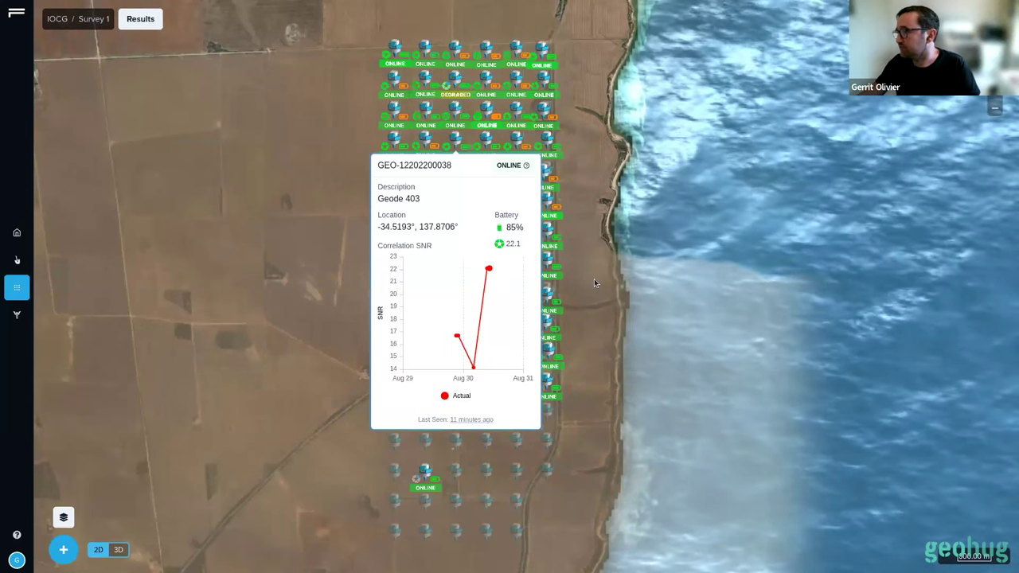
Close the Geode 403 details, open the results of Survey 1 and inspect the 3D velocity model up close
{"action": "left_click", "coordinate": [571, 266]}
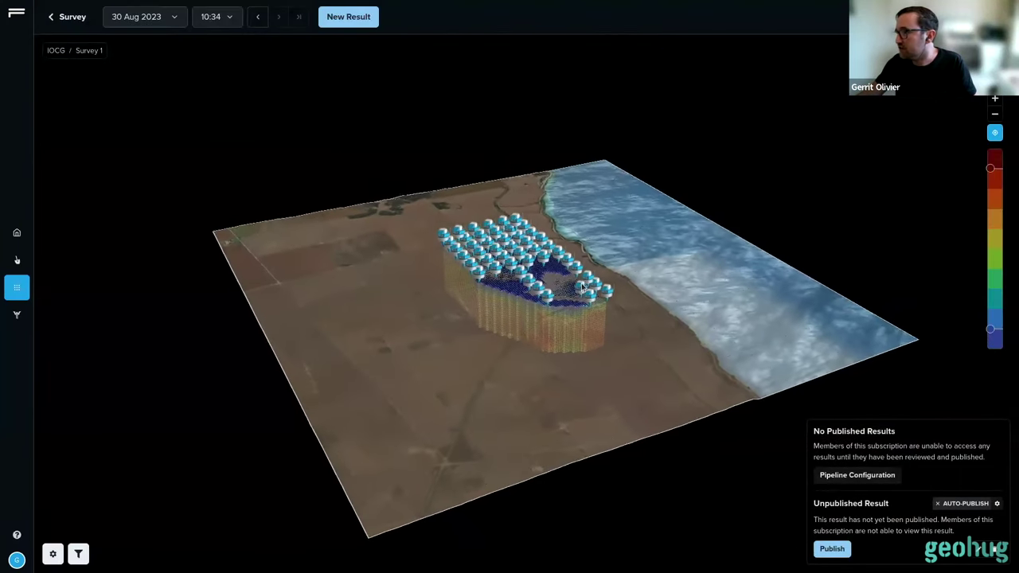
{"action": "scroll", "coordinate": [546, 253], "scroll_direction": "up", "scroll_amount": 2}
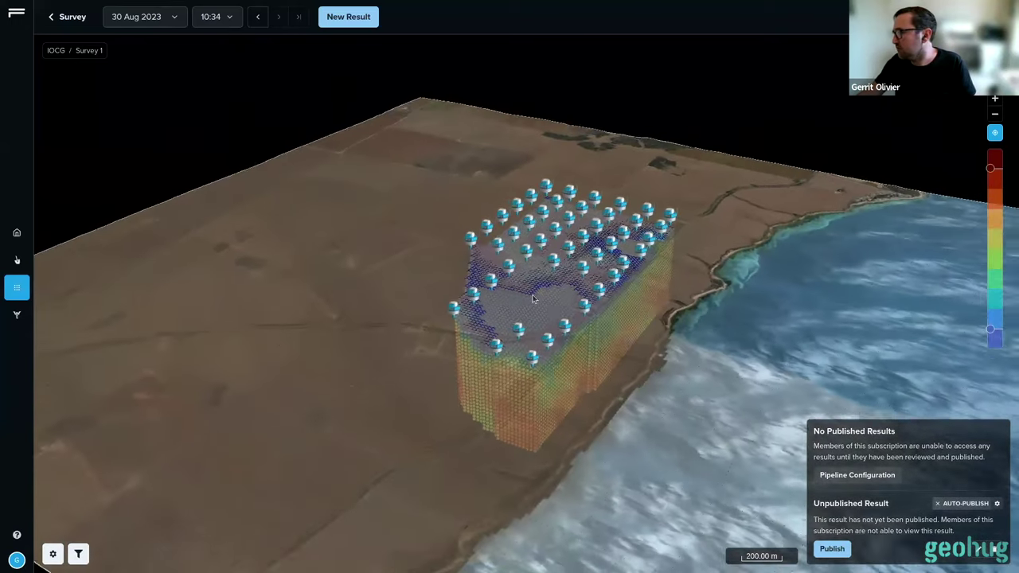
{"action": "left_click_drag", "start_coordinate": [555, 307], "coordinate": [643, 297]}
{"action": "scroll", "coordinate": [643, 297], "scroll_direction": "up", "scroll_amount": 2}
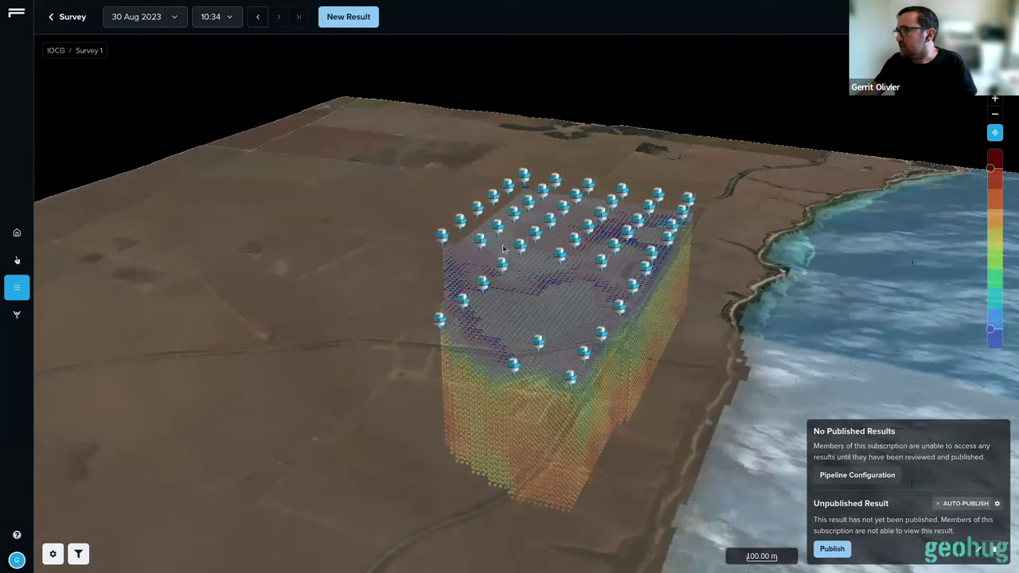
{"action": "scroll", "coordinate": [503, 248], "scroll_direction": "up", "scroll_amount": 1}
Cut the velocity model along latitude by raising the minimum latitude filter to about -34.5235°
{"action": "left_click", "coordinate": [80, 555]}
{"action": "left_click", "coordinate": [146, 460]}
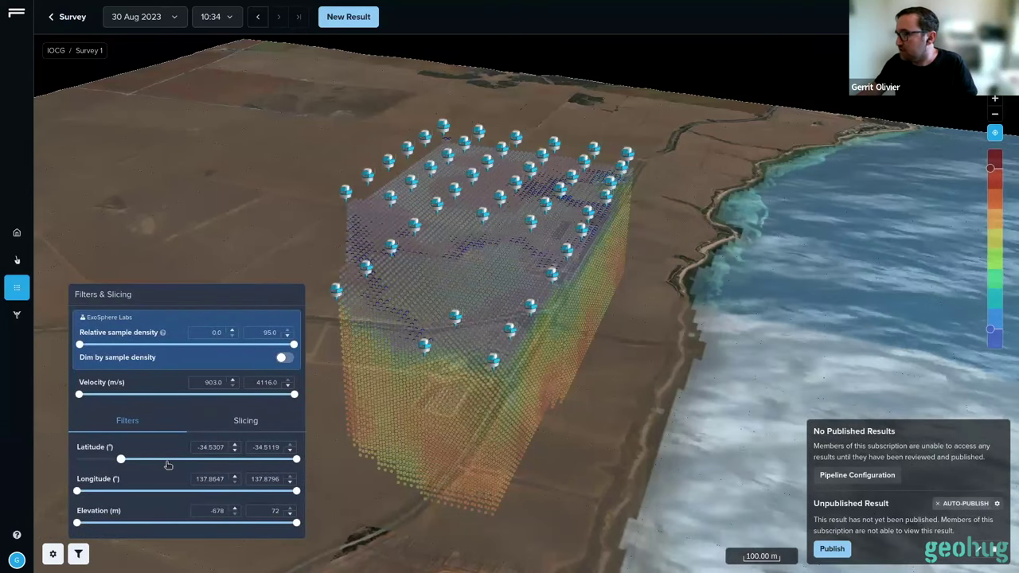
{"action": "left_click", "coordinate": [178, 460]}
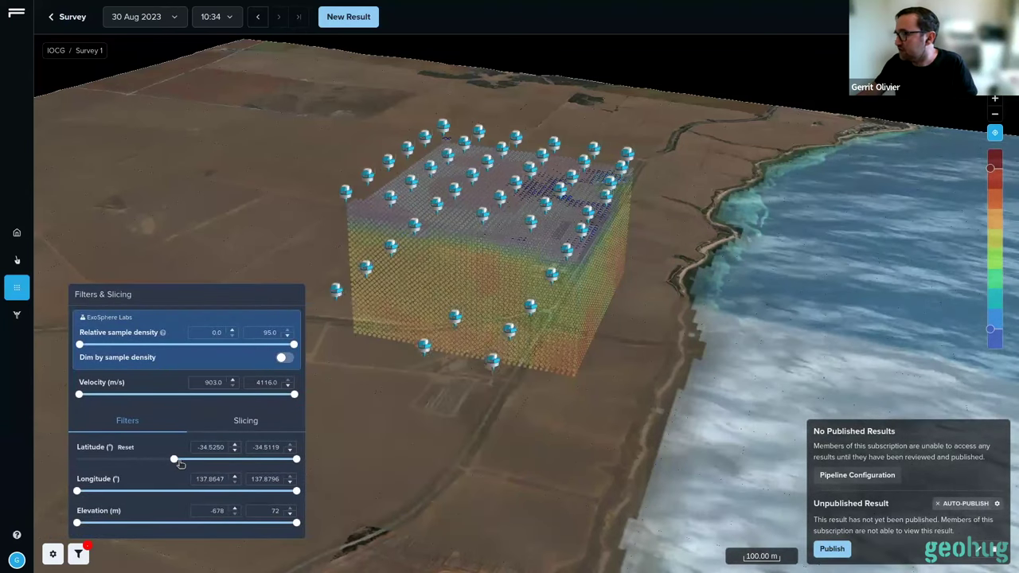
{"action": "left_click_drag", "start_coordinate": [182, 462], "coordinate": [190, 462]}
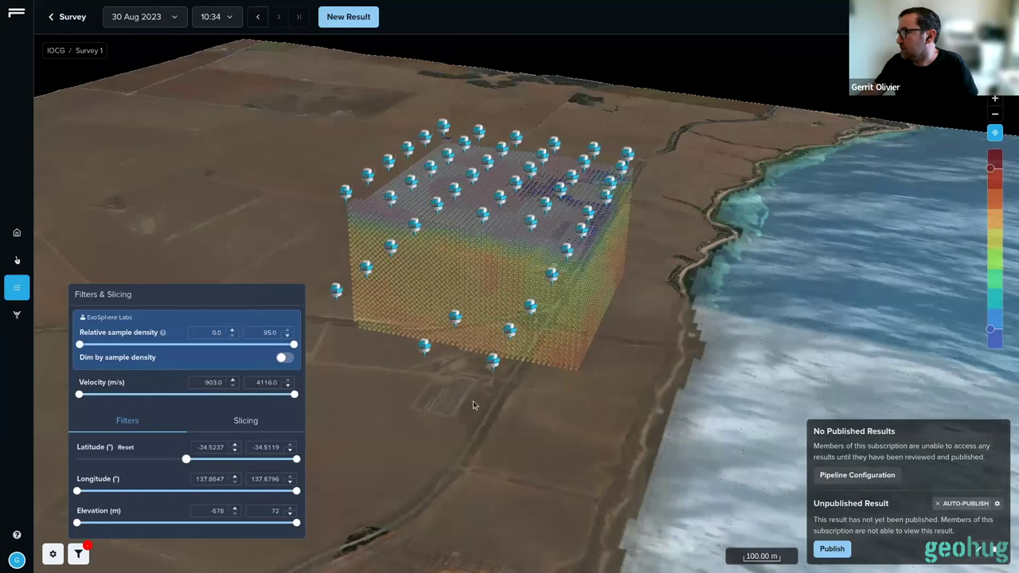
Narrow the velocity colour scale by lowering its upper limit and raising its lower limit
{"action": "left_click_drag", "start_coordinate": [996, 204], "coordinate": [996, 223]}
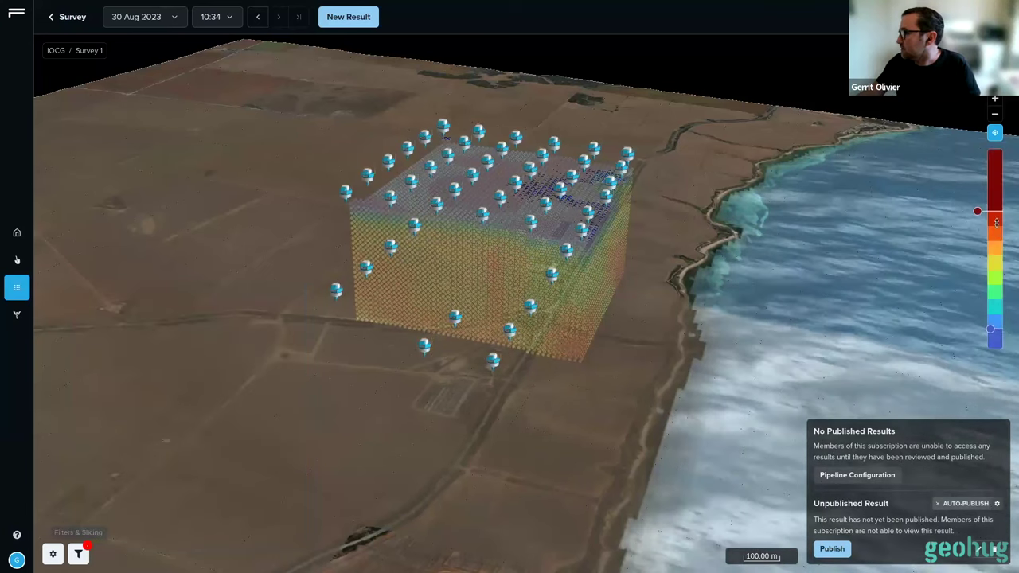
{"action": "left_click_drag", "start_coordinate": [989, 303], "coordinate": [988, 293]}
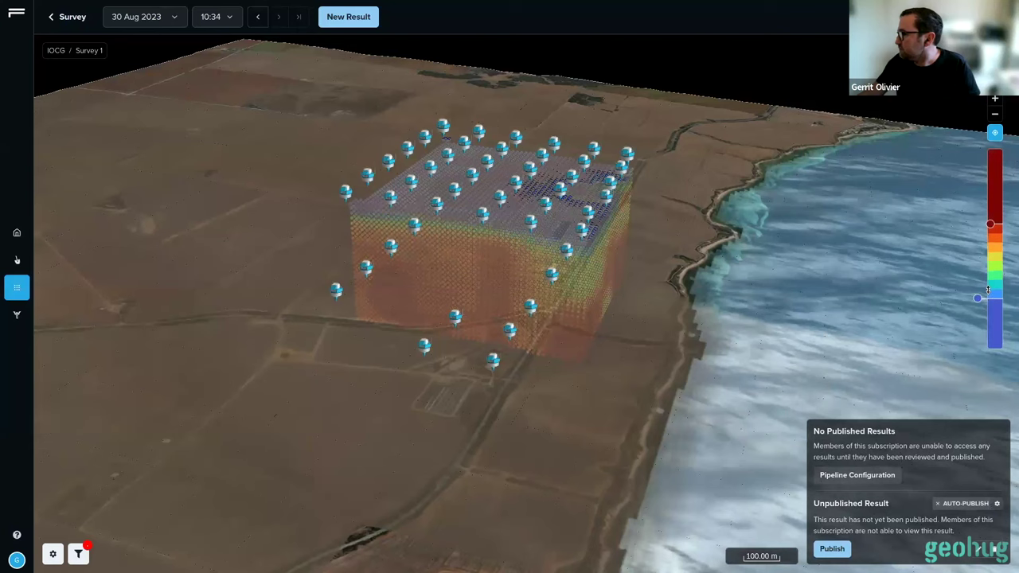
Hide the terrain layer and view the exposed cross-section of the velocity model from the front
{"action": "left_click", "coordinate": [81, 554]}
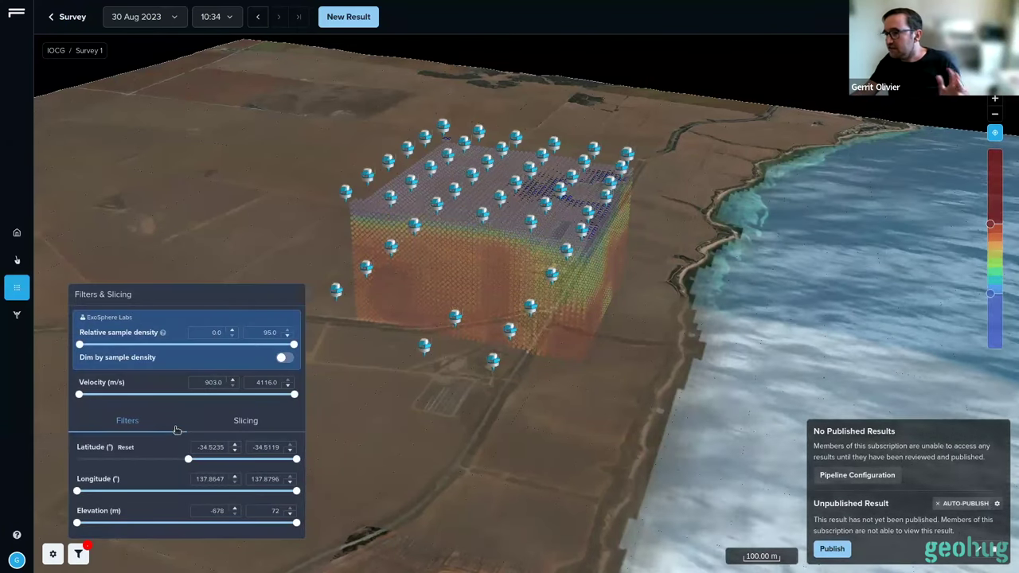
{"action": "left_click", "coordinate": [53, 554]}
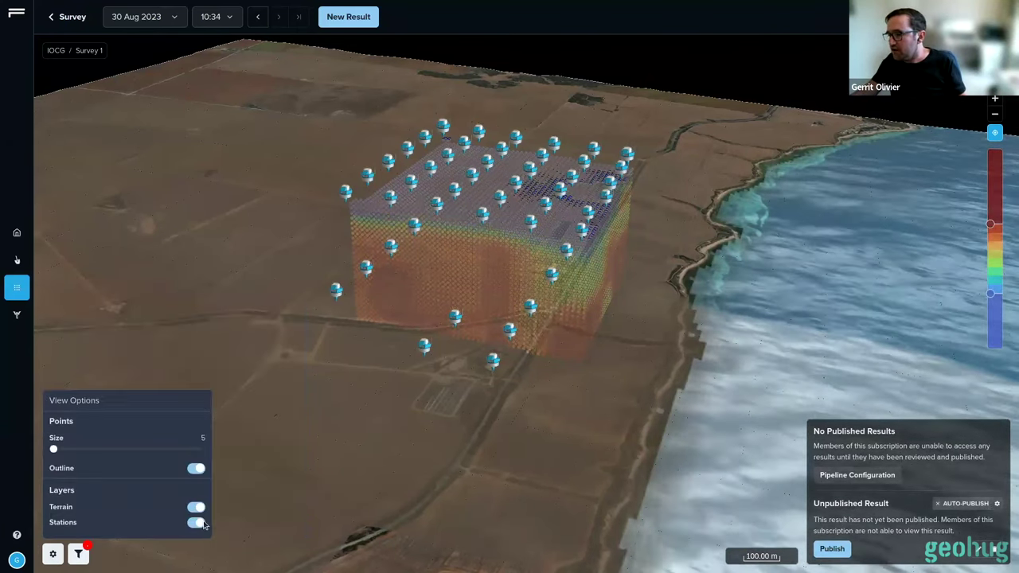
{"action": "left_click", "coordinate": [194, 509]}
{"action": "left_click_drag", "start_coordinate": [422, 361], "coordinate": [533, 243]}
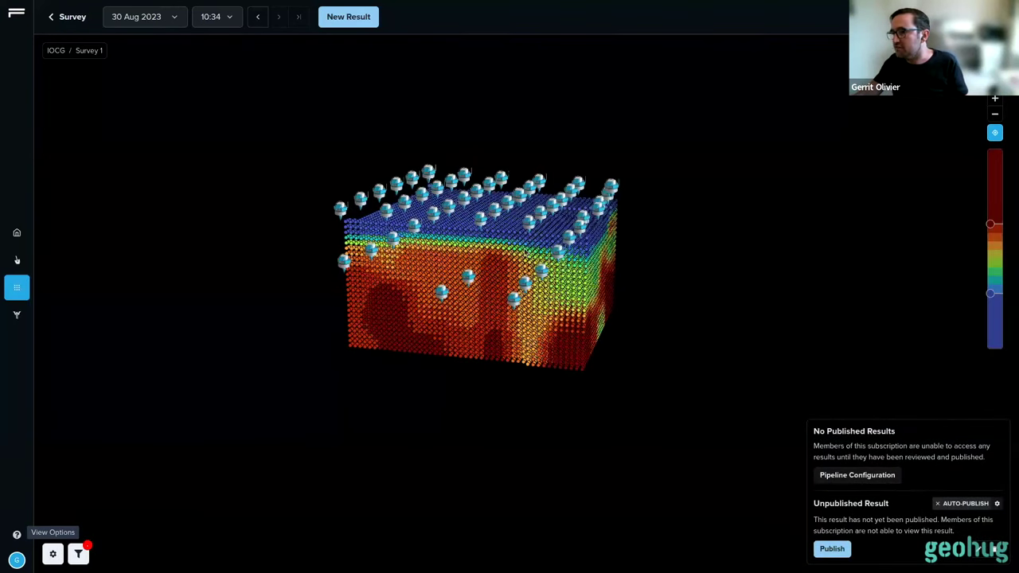
{"action": "left_click_drag", "start_coordinate": [555, 324], "coordinate": [504, 253]}
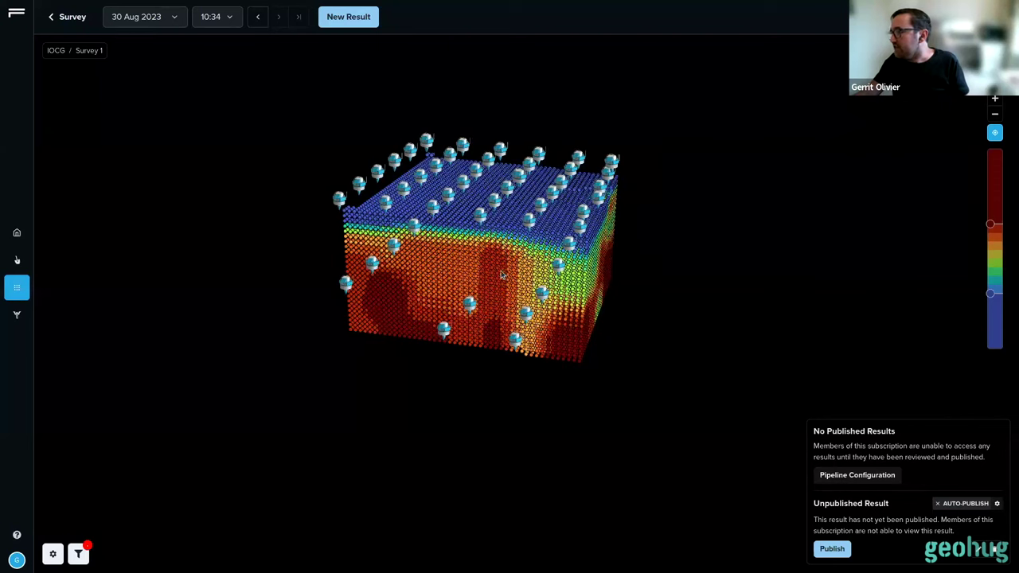
Move the latitude cut deeper into the model by setting the minimum latitude to about -34.5205°
{"action": "scroll", "coordinate": [501, 263], "scroll_direction": "up", "scroll_amount": 2}
{"action": "scroll", "coordinate": [497, 275], "scroll_direction": "down", "scroll_amount": 2}
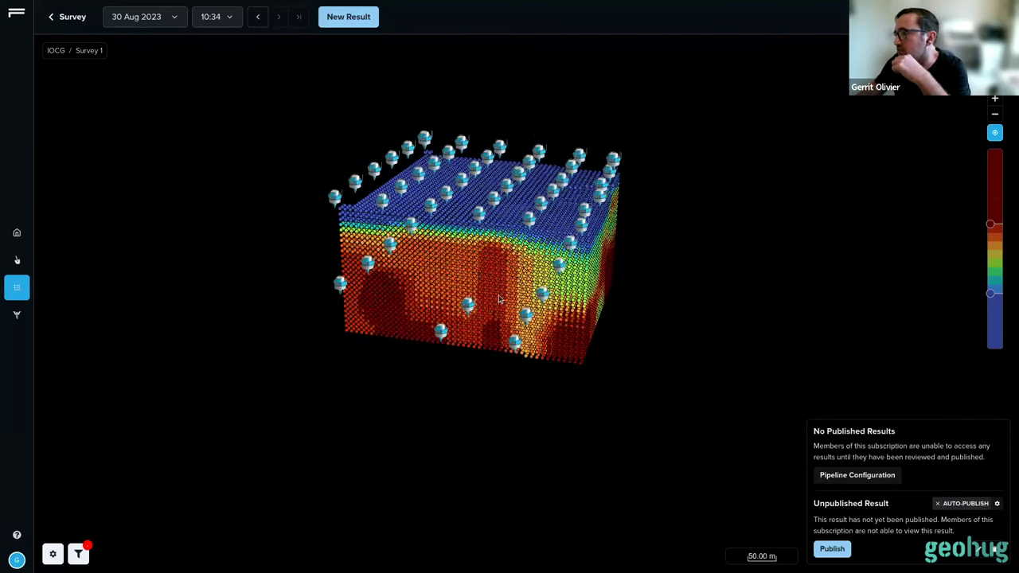
{"action": "scroll", "coordinate": [502, 283], "scroll_direction": "down", "scroll_amount": 2}
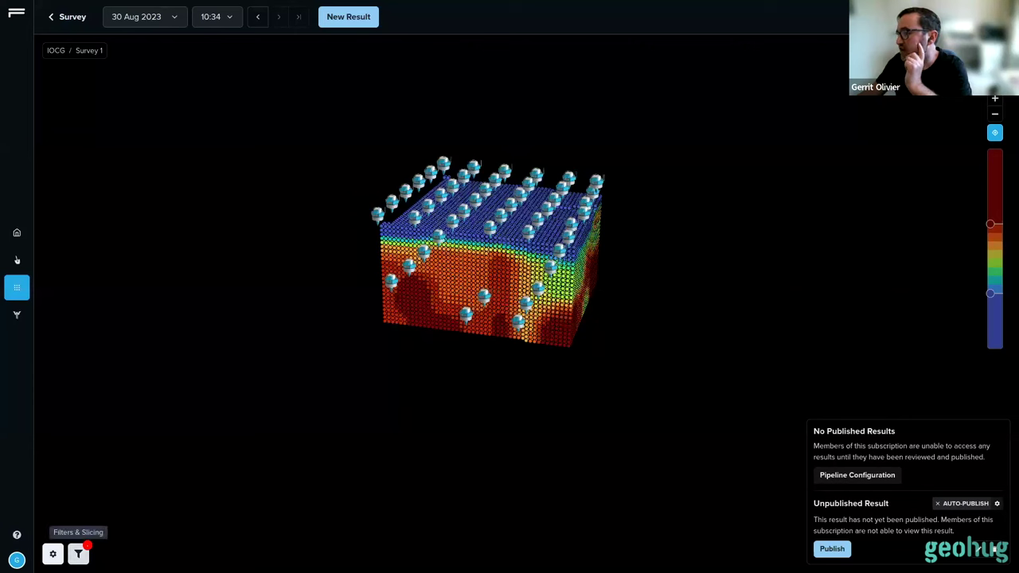
{"action": "left_click", "coordinate": [78, 554]}
{"action": "left_click_drag", "start_coordinate": [194, 463], "coordinate": [219, 464]}
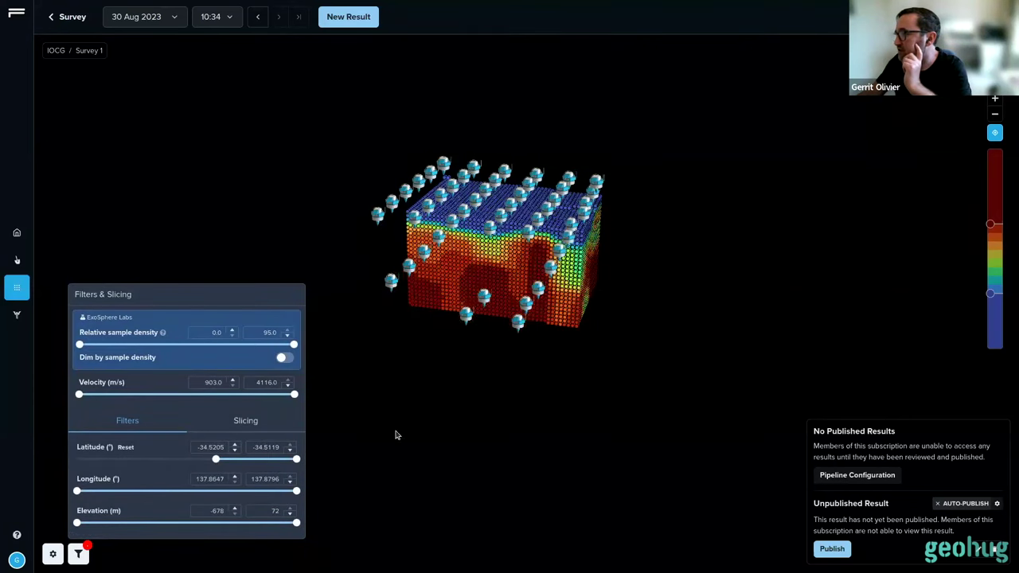
{"action": "left_click_drag", "start_coordinate": [580, 345], "coordinate": [575, 316]}
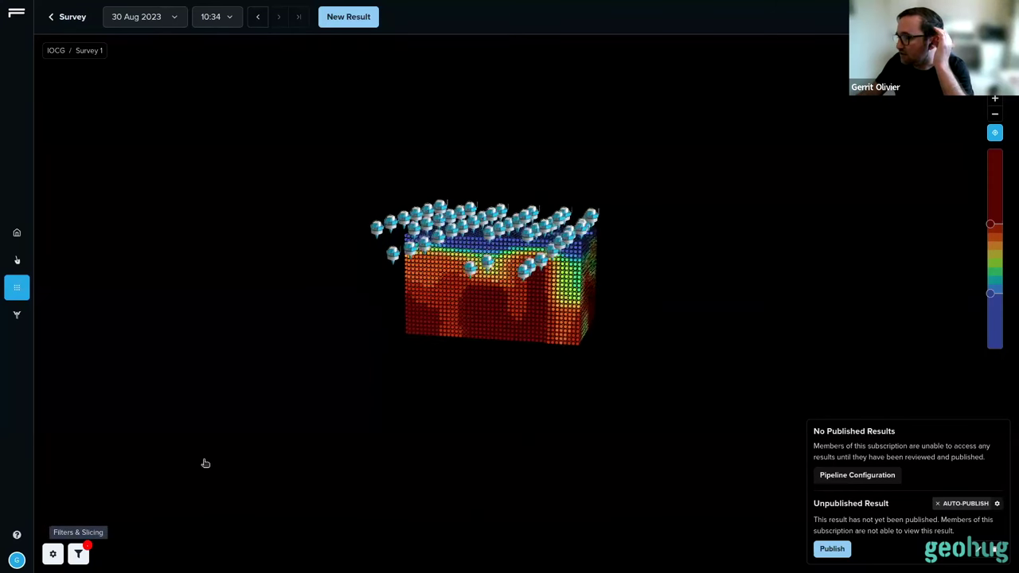
Restore the full latitude range, lower the maximum elevation filter to -162 m and view the depth slice from above
{"action": "left_click_drag", "start_coordinate": [223, 464], "coordinate": [58, 460]}
{"action": "left_click_drag", "start_coordinate": [299, 527], "coordinate": [227, 523]}
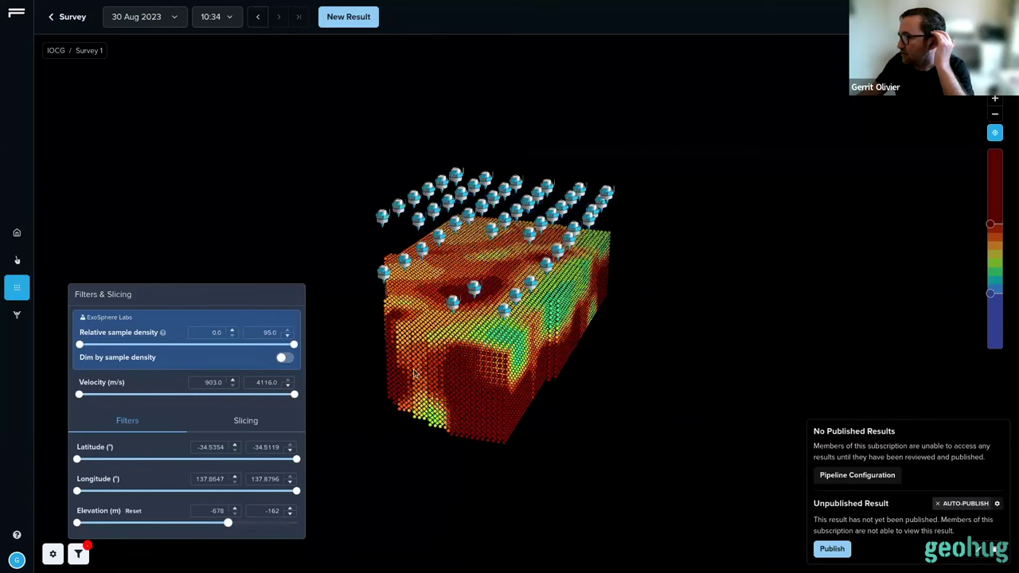
{"action": "left_click_drag", "start_coordinate": [453, 476], "coordinate": [462, 485]}
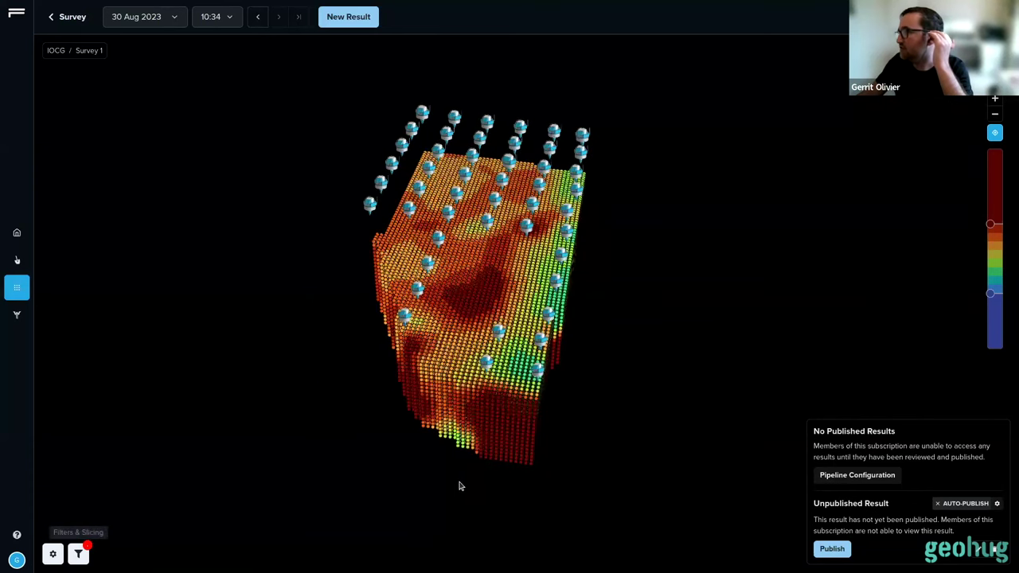
{"action": "left_click_drag", "start_coordinate": [614, 199], "coordinate": [582, 287]}
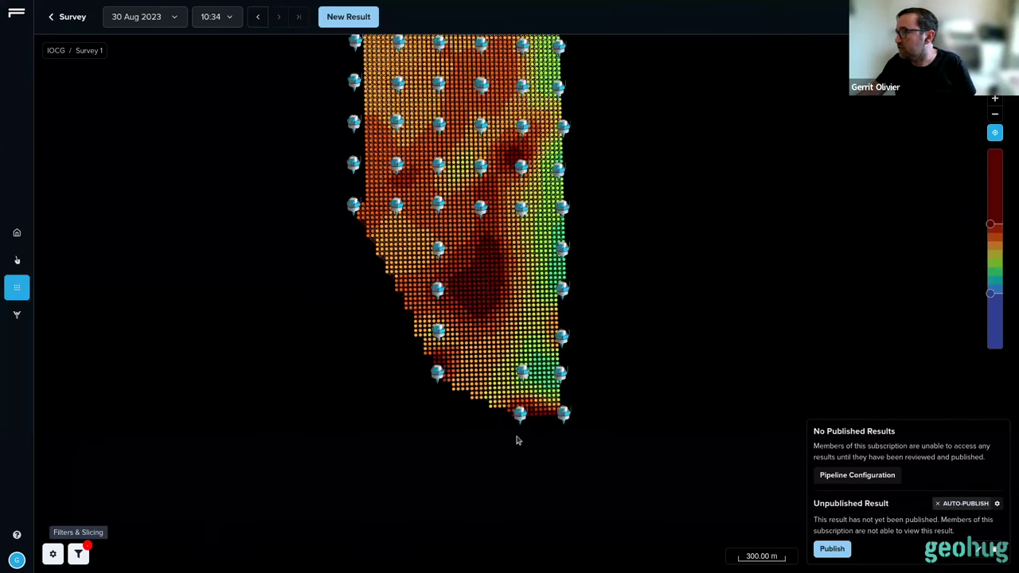
Lower the maximum elevation to about -374 m or deeper and adjust both colour scale limits to bring out the contrast
{"action": "left_click", "coordinate": [991, 273]}
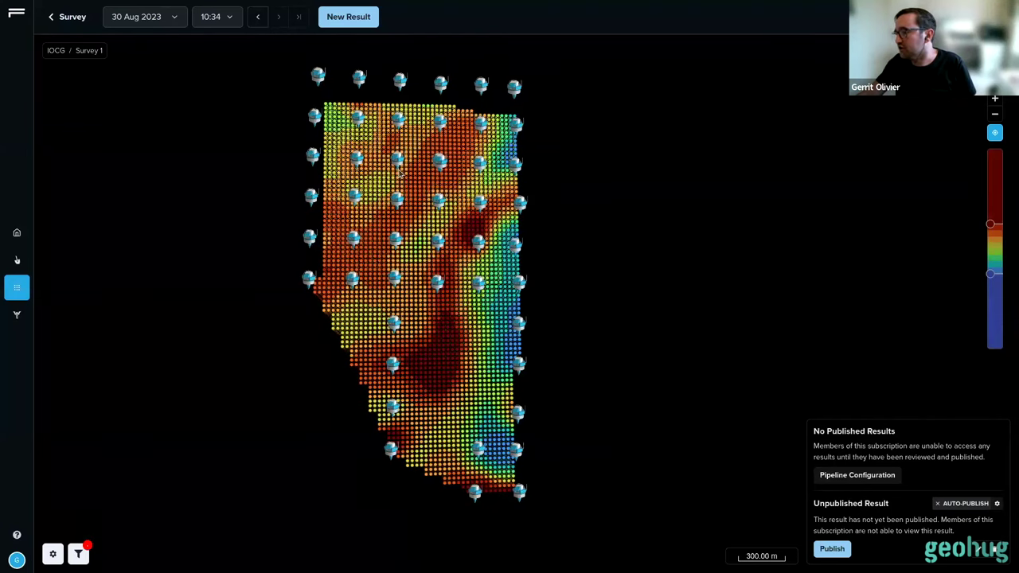
{"action": "left_click", "coordinate": [80, 554]}
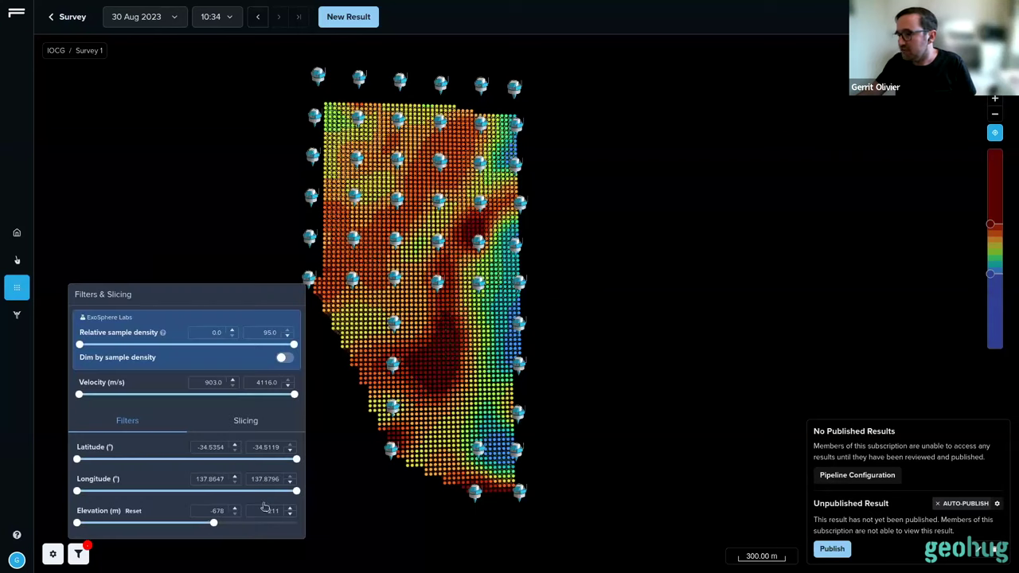
{"action": "left_click", "coordinate": [167, 523]}
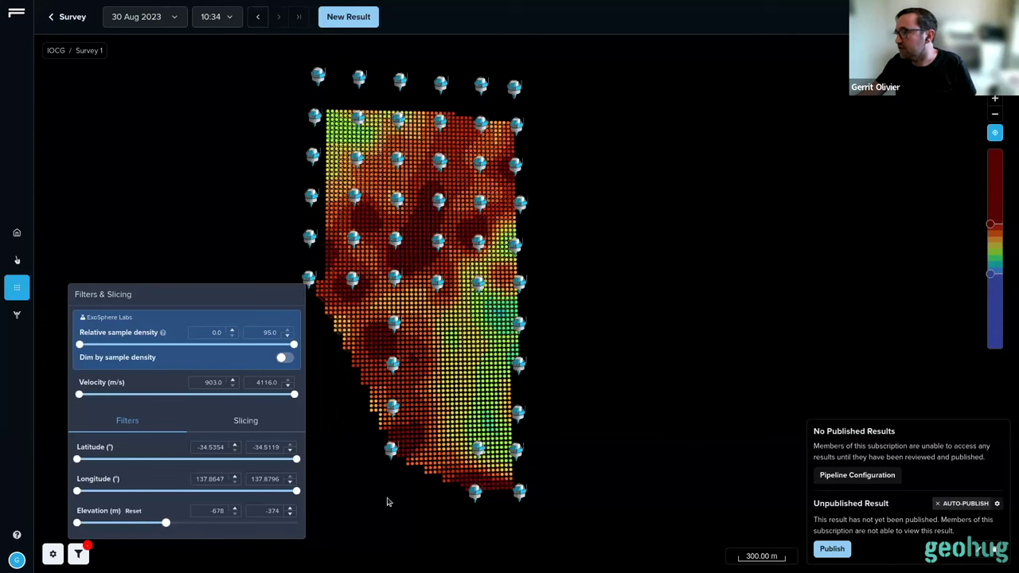
{"action": "left_click_drag", "start_coordinate": [994, 225], "coordinate": [998, 214]}
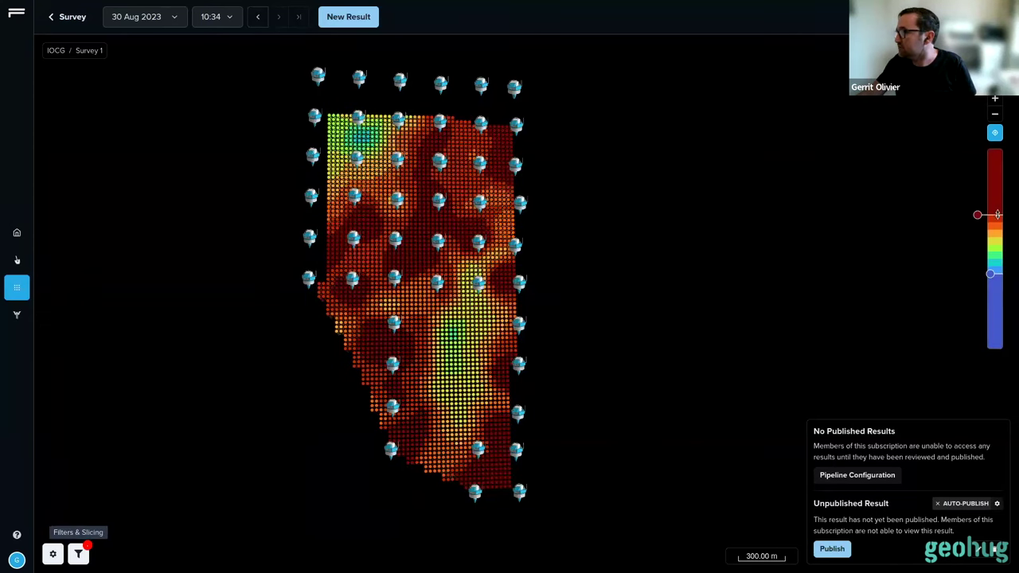
{"action": "left_click", "coordinate": [996, 261]}
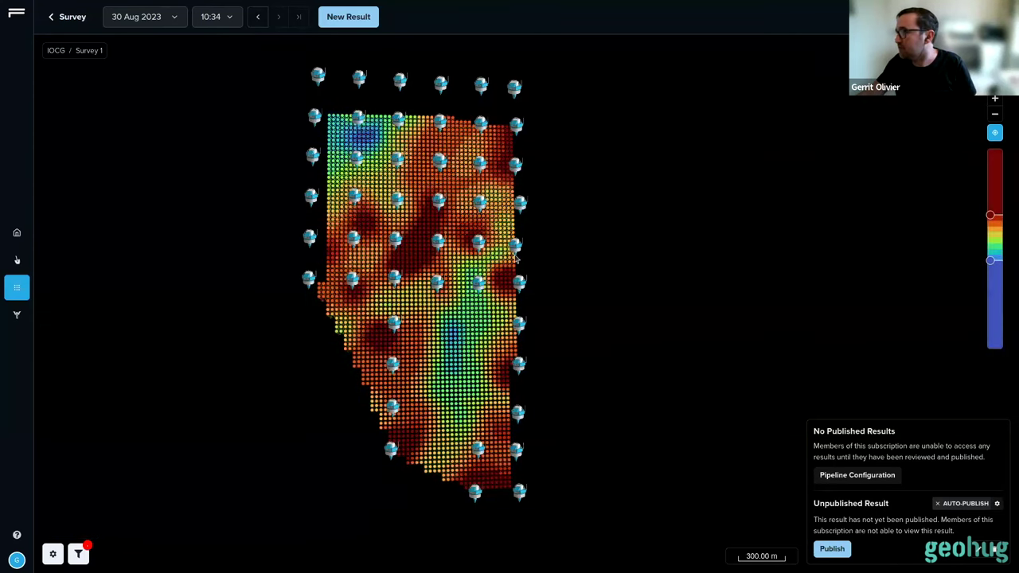
Inspect the depth slice from several angles, turn the terrain layer back on and compare the slice with the map
{"action": "scroll", "coordinate": [535, 277], "scroll_direction": "down", "scroll_amount": 2}
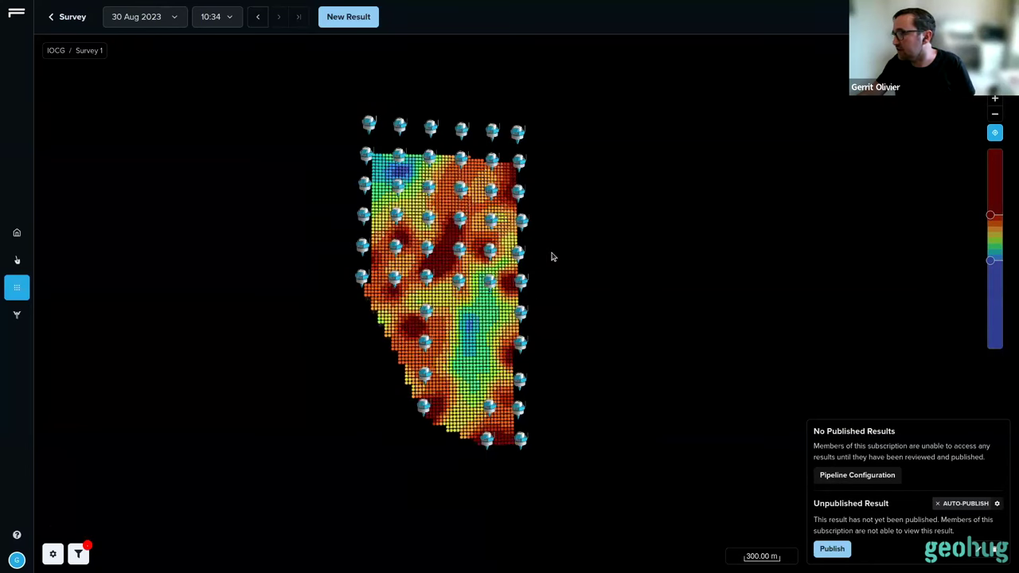
{"action": "left_click_drag", "start_coordinate": [553, 257], "coordinate": [457, 322]}
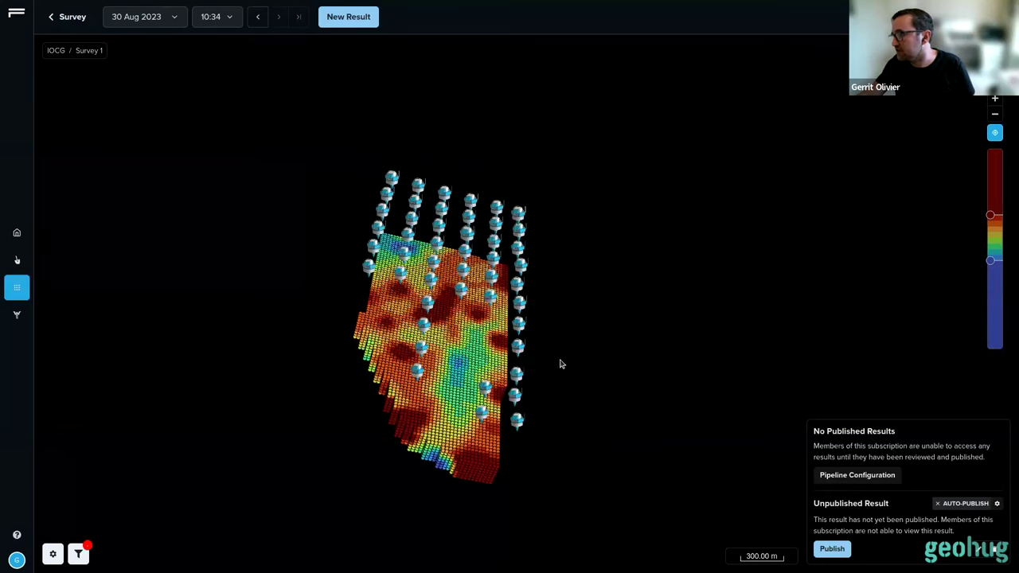
{"action": "scroll", "coordinate": [585, 366], "scroll_direction": "up", "scroll_amount": 3}
{"action": "left_click_drag", "start_coordinate": [592, 367], "coordinate": [609, 261]}
{"action": "left_click_drag", "start_coordinate": [622, 409], "coordinate": [439, 305]}
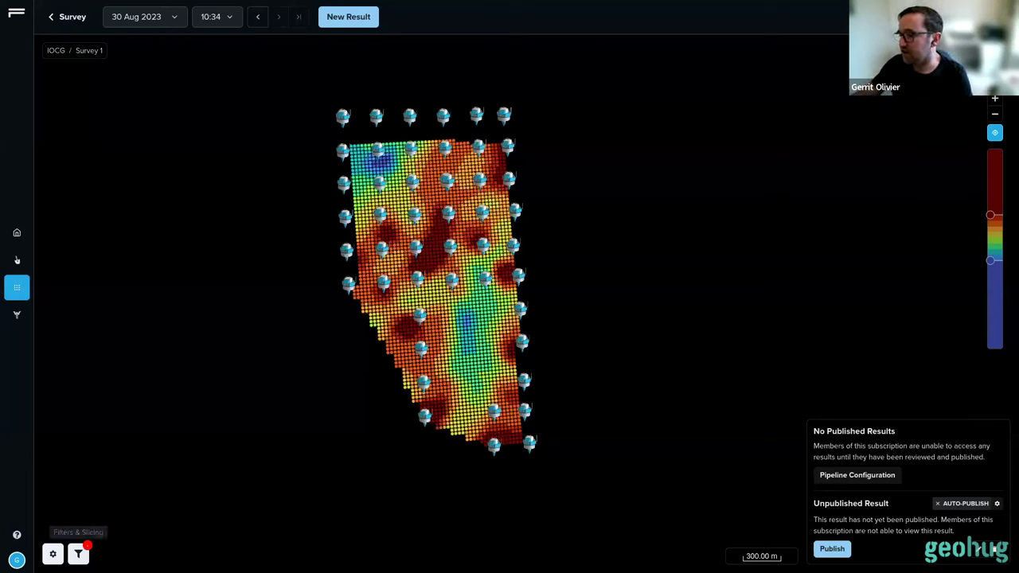
{"action": "left_click", "coordinate": [52, 553]}
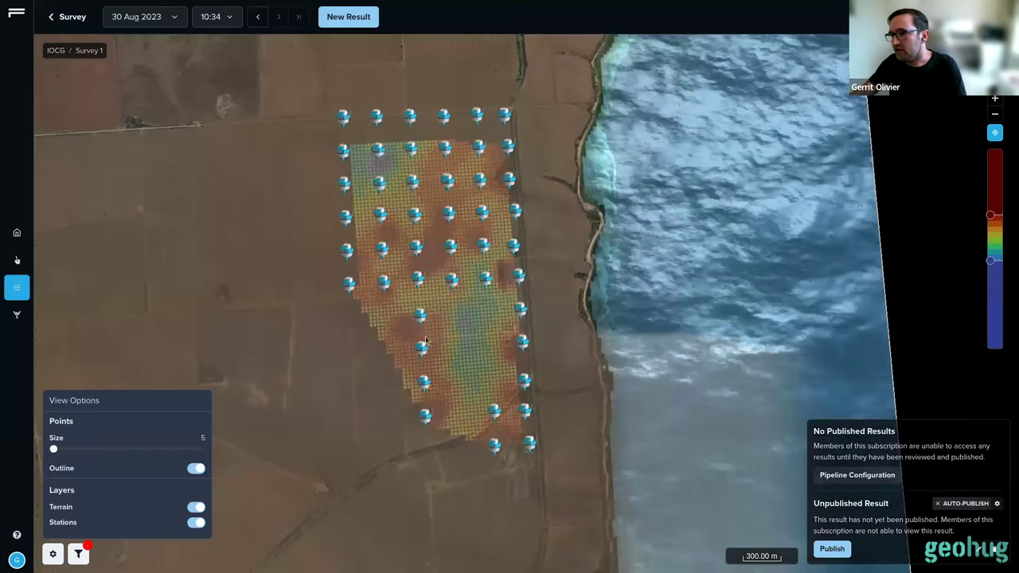
{"action": "left_click_drag", "start_coordinate": [426, 340], "coordinate": [434, 312]}
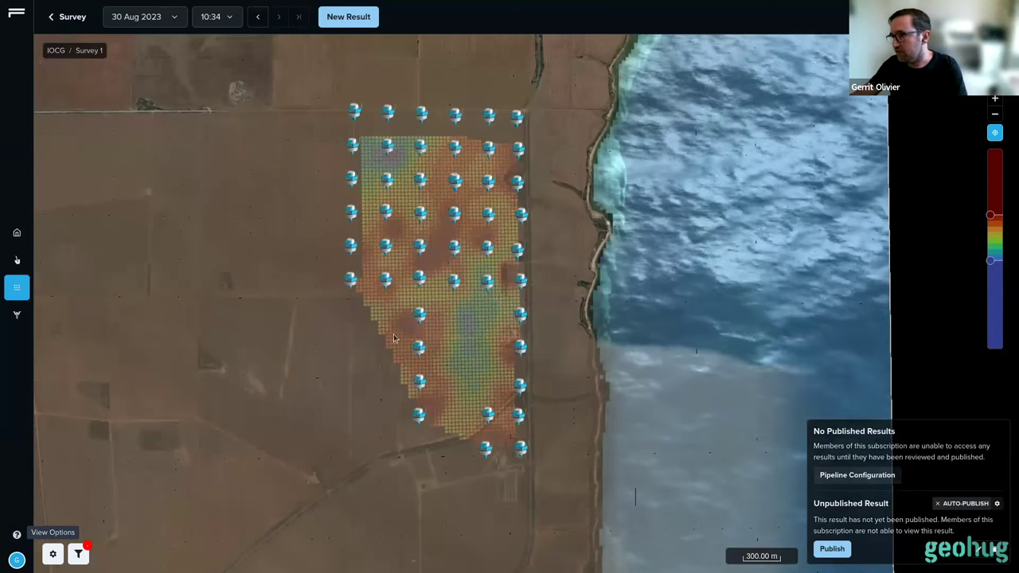
{"action": "scroll", "coordinate": [442, 311], "scroll_direction": "up", "scroll_amount": 1}
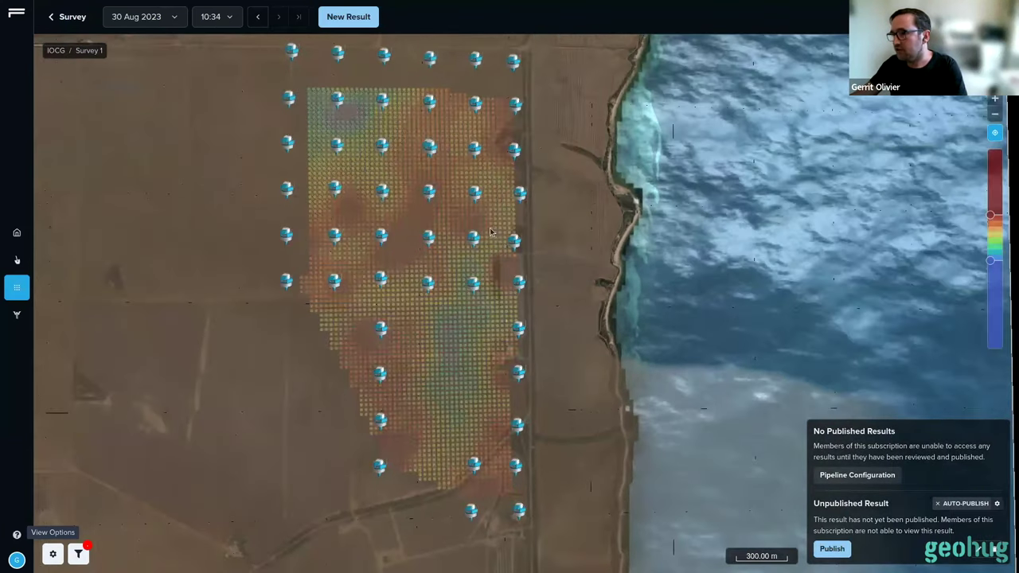
{"action": "scroll", "coordinate": [497, 237], "scroll_direction": "down", "scroll_amount": 2}
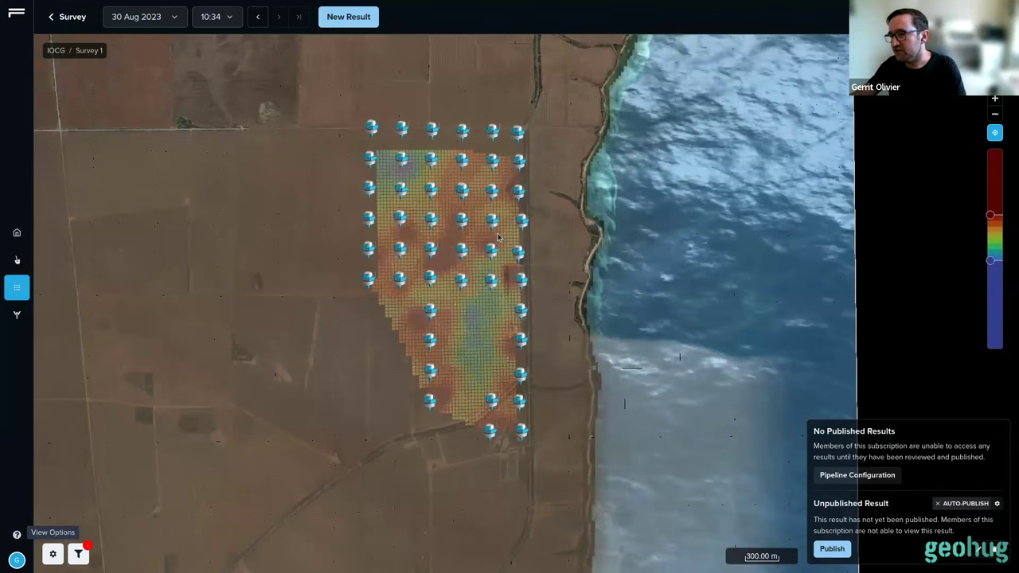
{"action": "left_click_drag", "start_coordinate": [499, 237], "coordinate": [161, 121]}
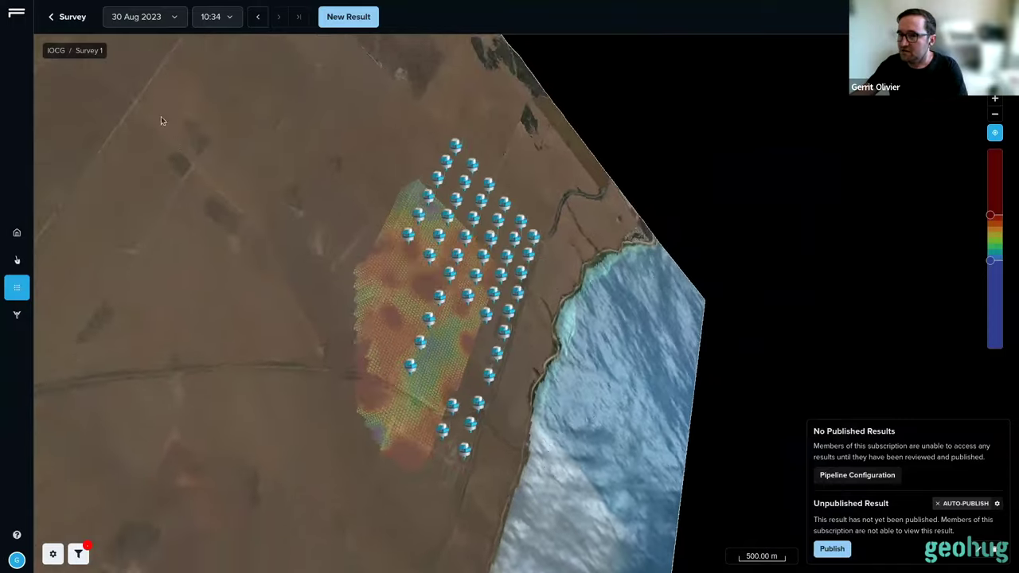
Switch to the slide presentation and advance to the "Benefits of Real-Time Arrays" slide, revealing its bullet points
{"action": "key", "text": "alt+Tab"}
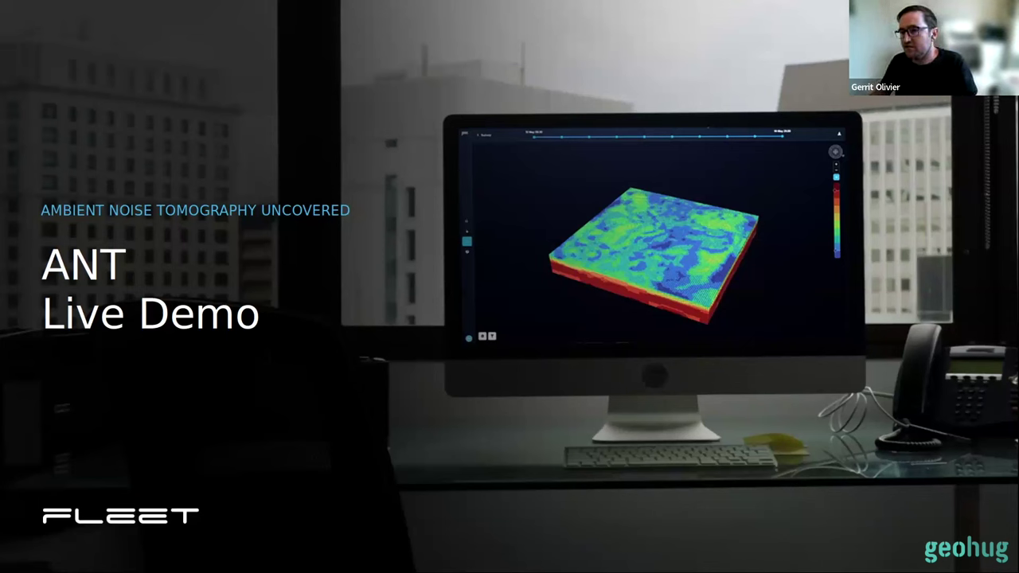
{"action": "key", "text": "Right"}
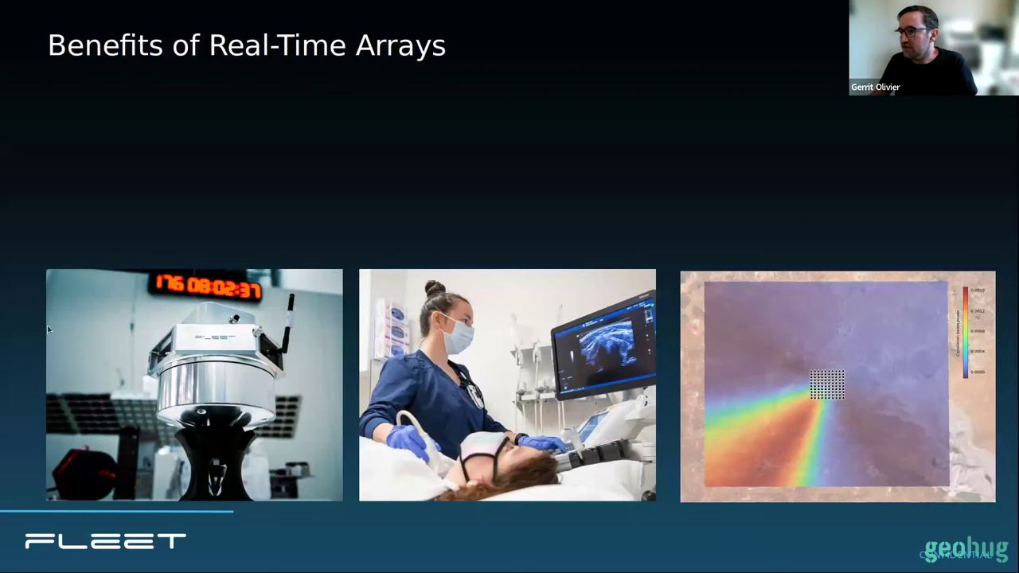
{"action": "key", "text": "Right"}
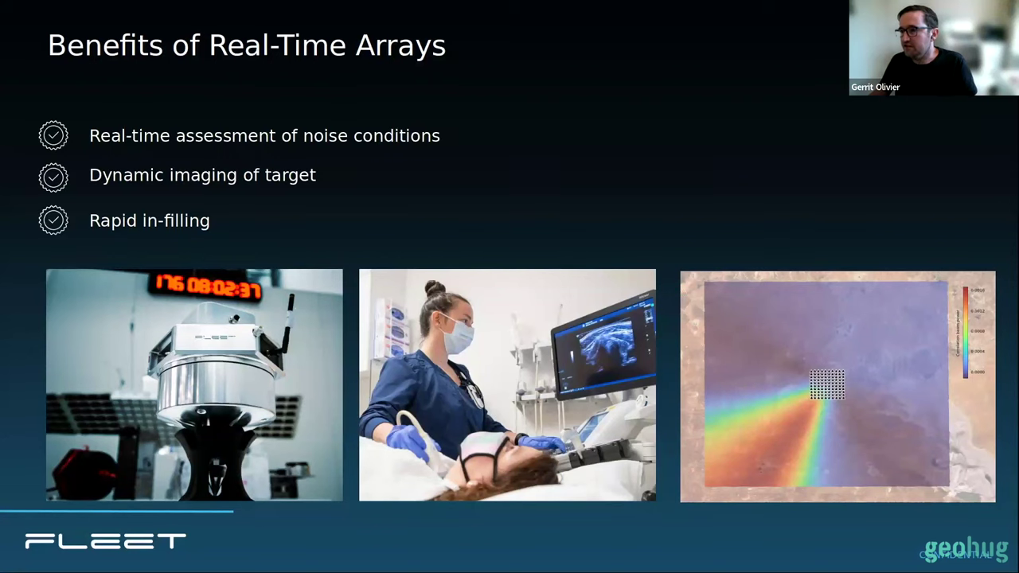